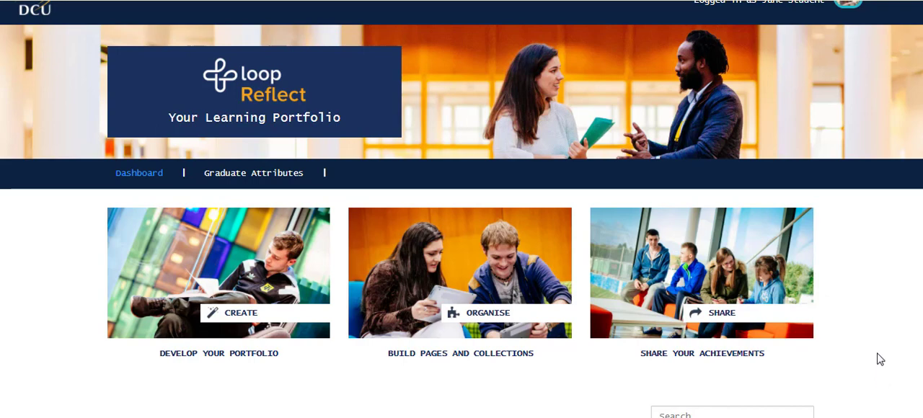
Step: Start a new entry in the student's journal and title it "First Day of Nursing Classes"
click(226, 315)
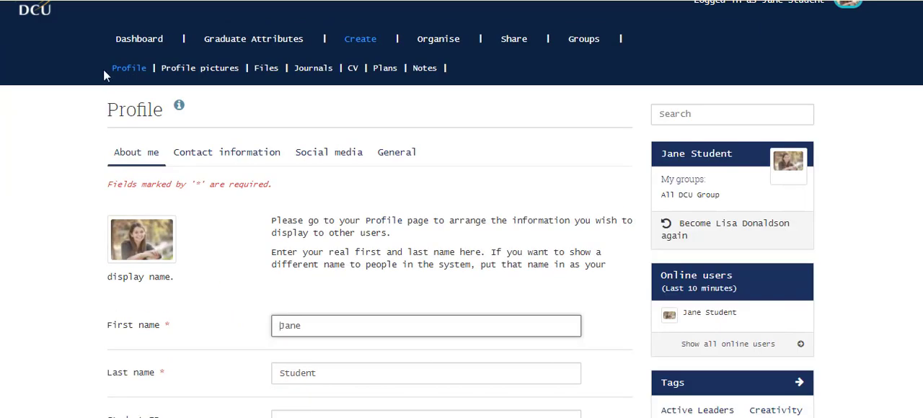
click(311, 69)
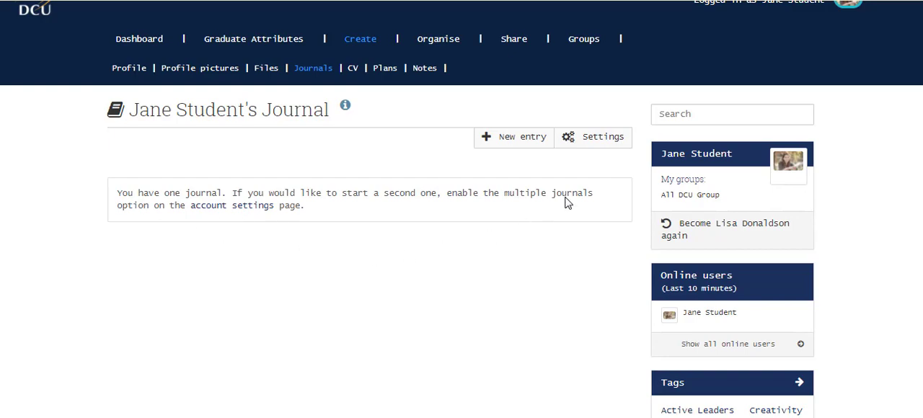
click(511, 144)
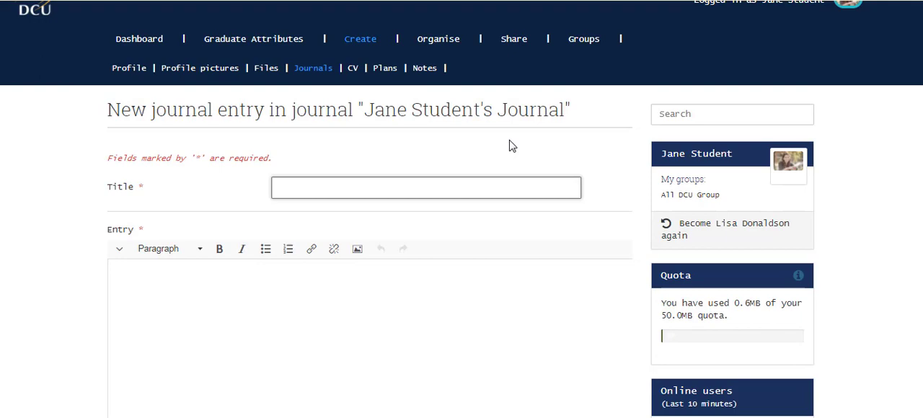
text(First Da)
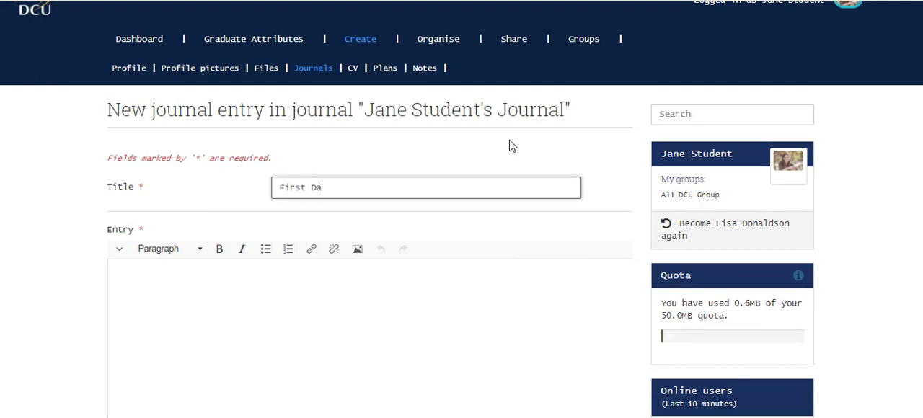
text(y of Nursing Classes)
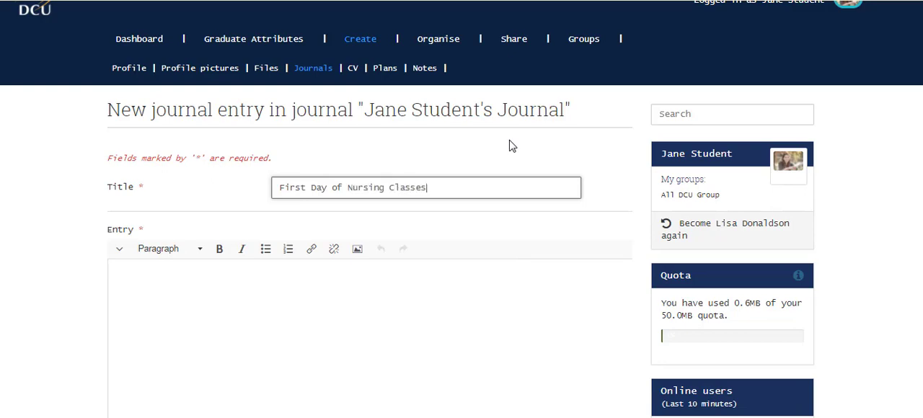
Step: Paste the prepared reflection about the first day in Nursing 101 into the entry body and briefly check the extra formatting tools
click(283, 344)
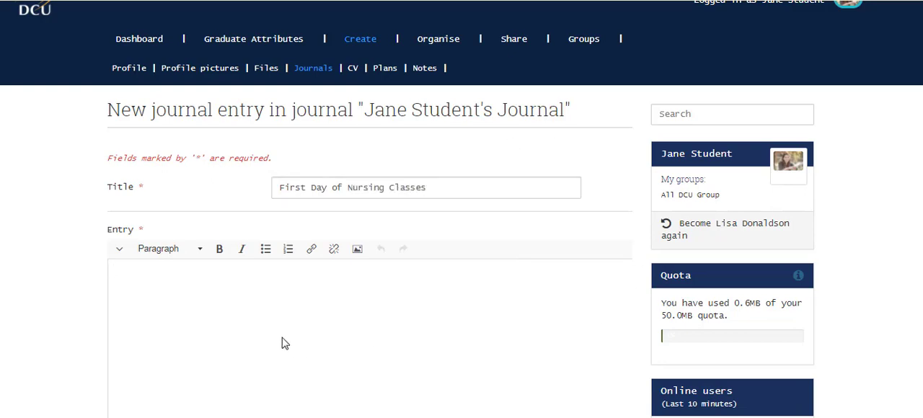
text(Today was my first day in Nursing 101. I was surprised at the size of the group but the tutor ensured that we managed to mix within the class. The inclusive nature of those getting to know you exercises was very impactful. As I leave the lecture hall after just one class, I have a wide base of fellow students that I feel I could work with and call on. As the element of teamwork and collegiality is so crucial in a hospital setting to ensure the best care for the patient, it is fantastic to start Year One with a sense of community.)
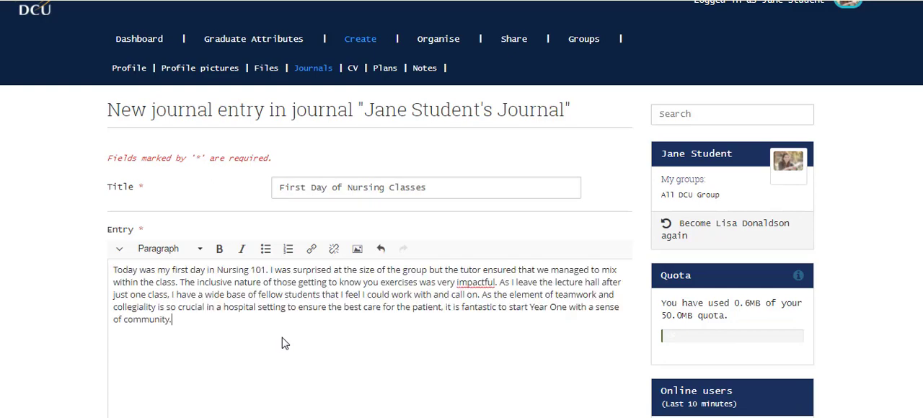
scroll(386, 149, down, 1)
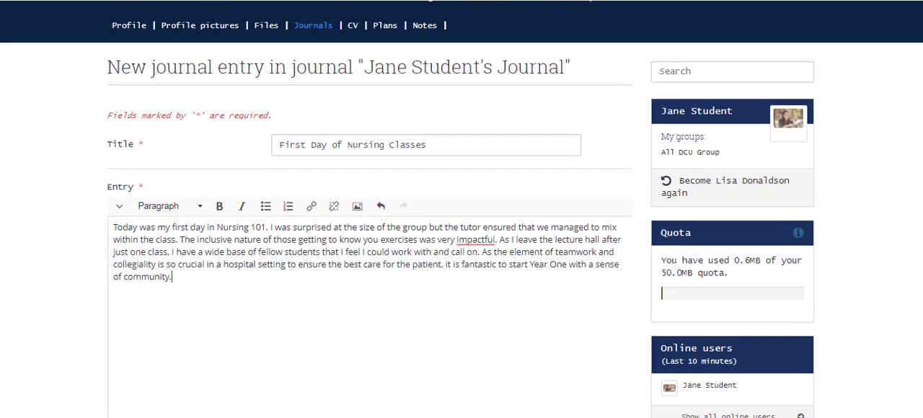
click(120, 193)
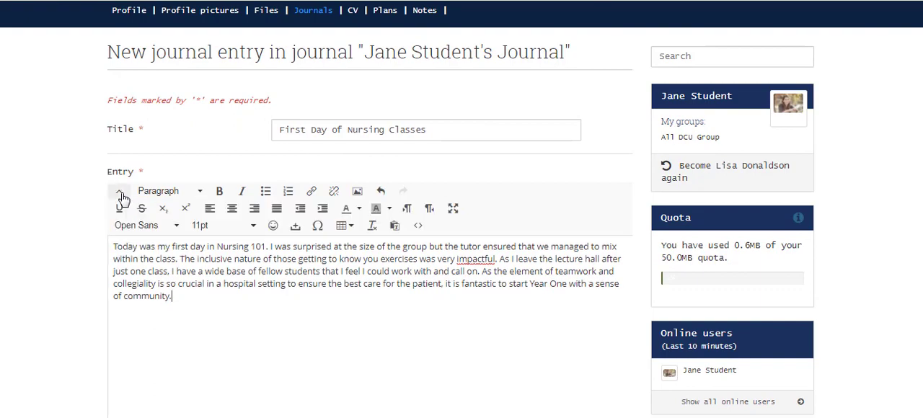
click(121, 195)
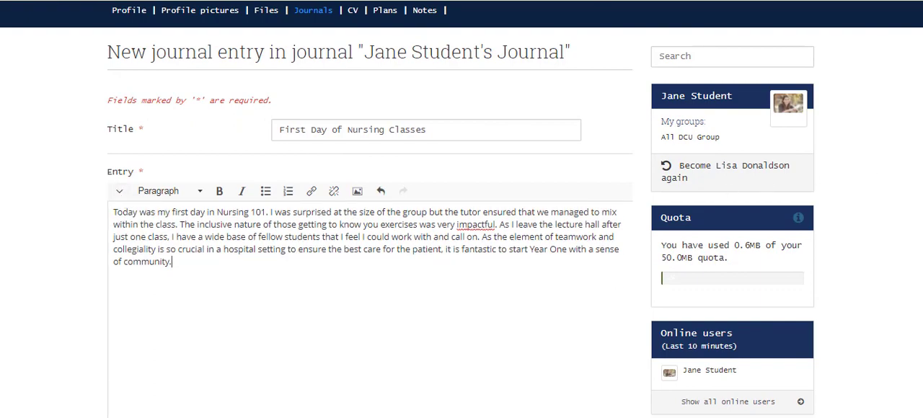
Step: Save the journal entry as a draft with comments allowed, and publish it from the journal
scroll(461, 216, down, 1)
scroll(461, 217, down, 5)
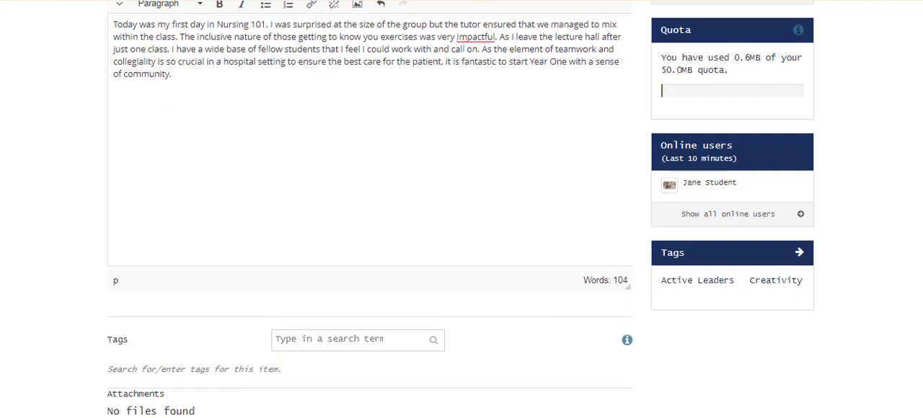
scroll(462, 217, down, 2)
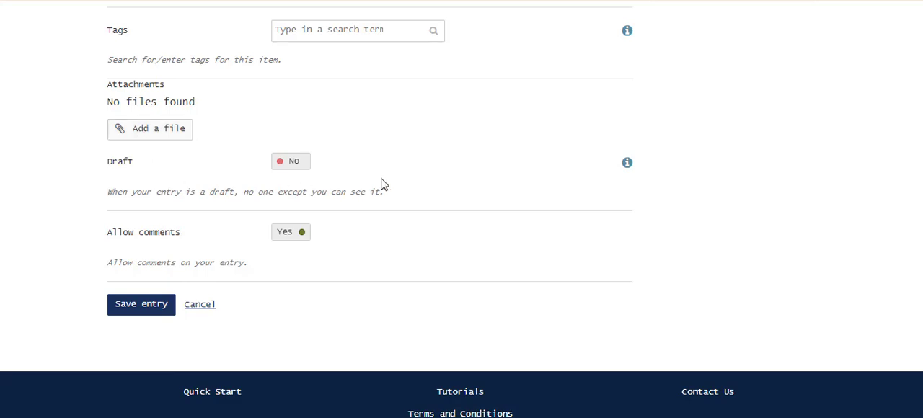
click(300, 173)
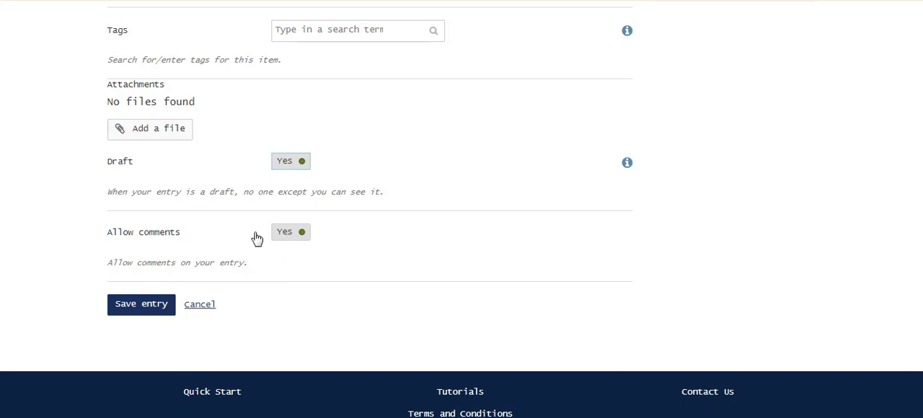
click(139, 308)
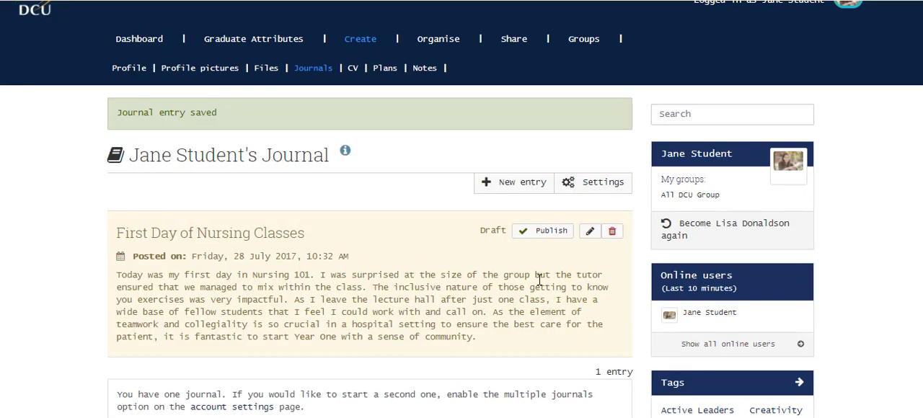
click(551, 238)
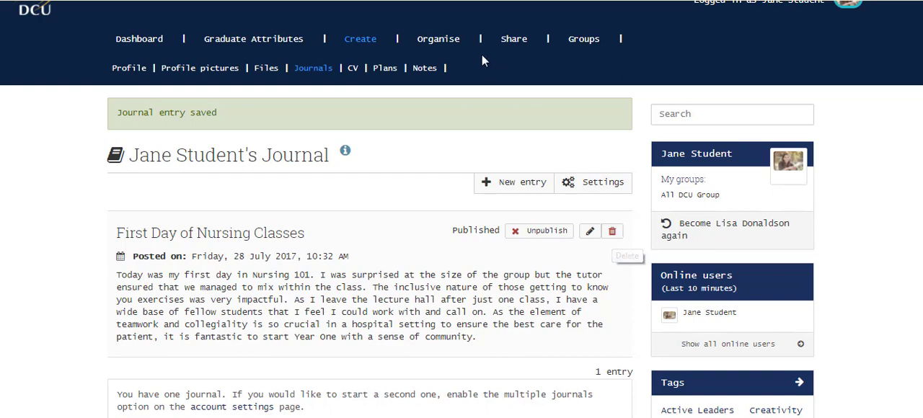
Step: Create a new portfolio page titled "Journal Page" and save it
click(437, 41)
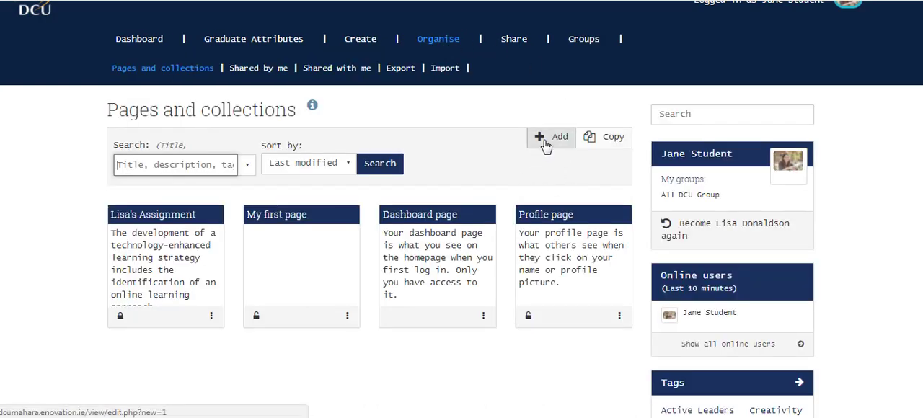
click(546, 145)
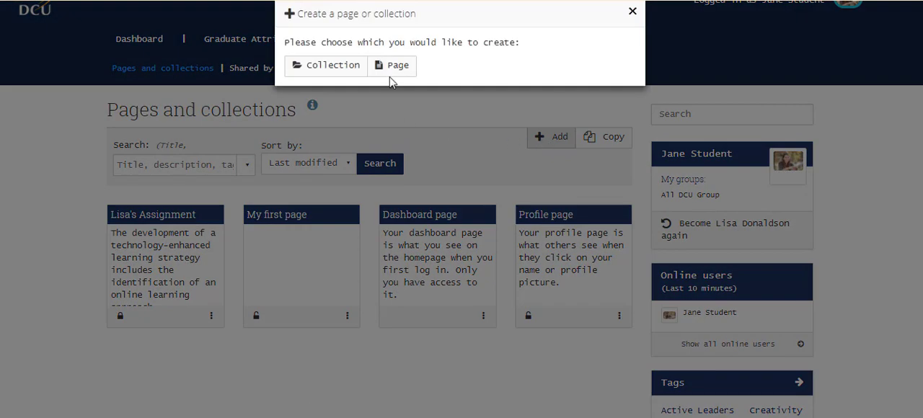
click(392, 72)
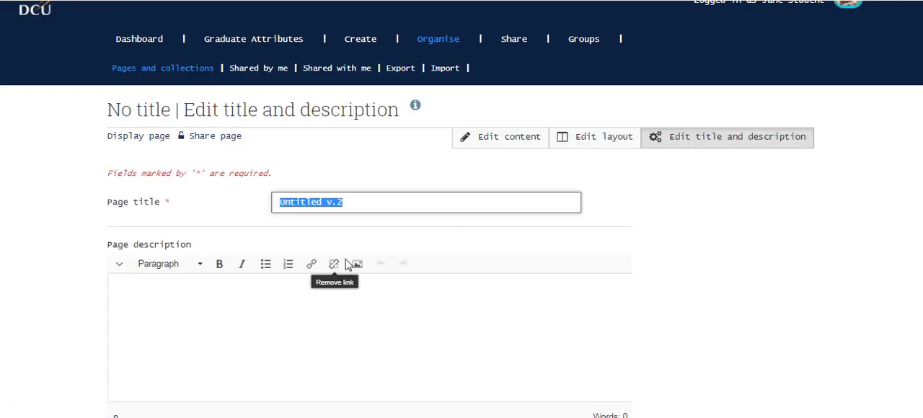
text(Journal)
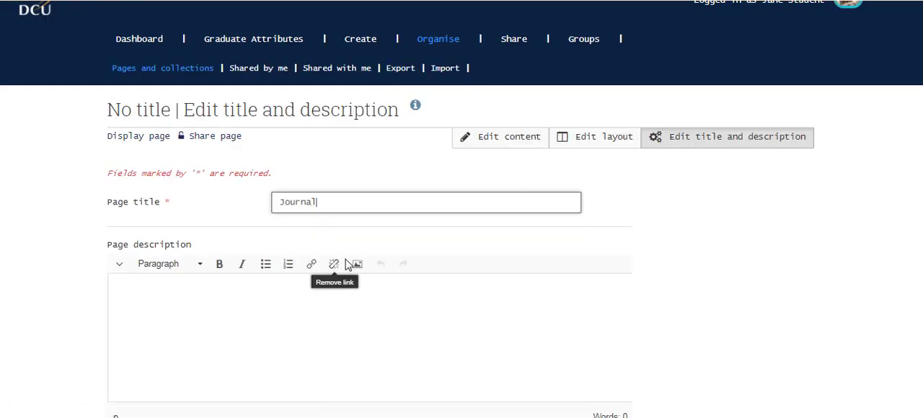
text( Page)
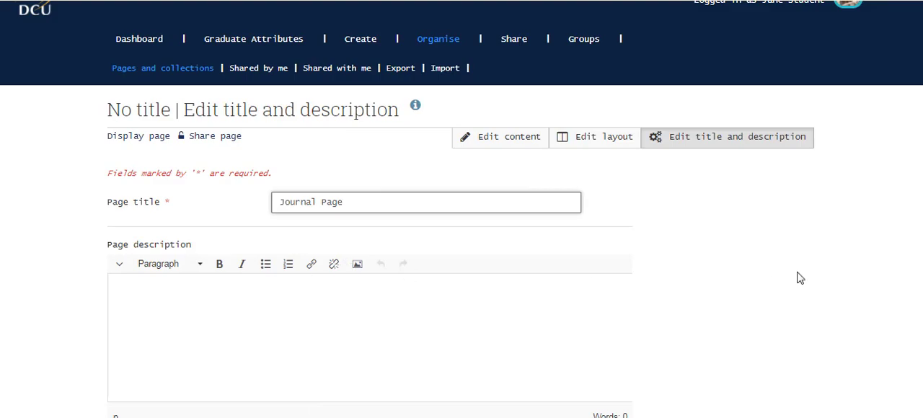
scroll(721, 303, down, 3)
scroll(504, 339, up, 3)
scroll(118, 371, down, 5)
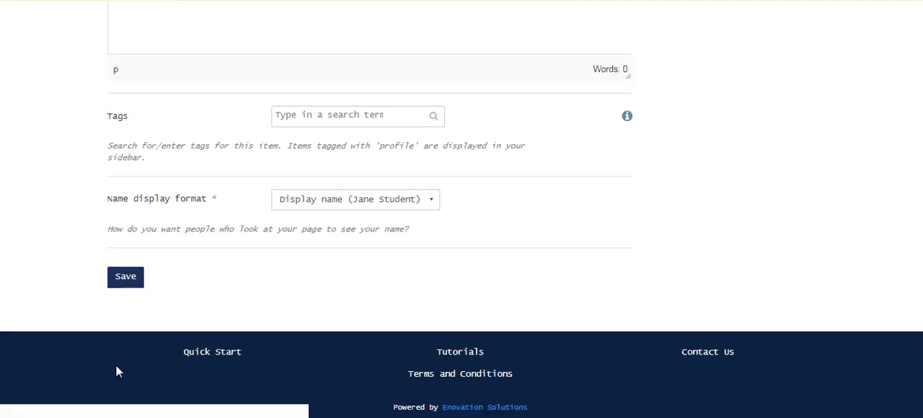
click(126, 281)
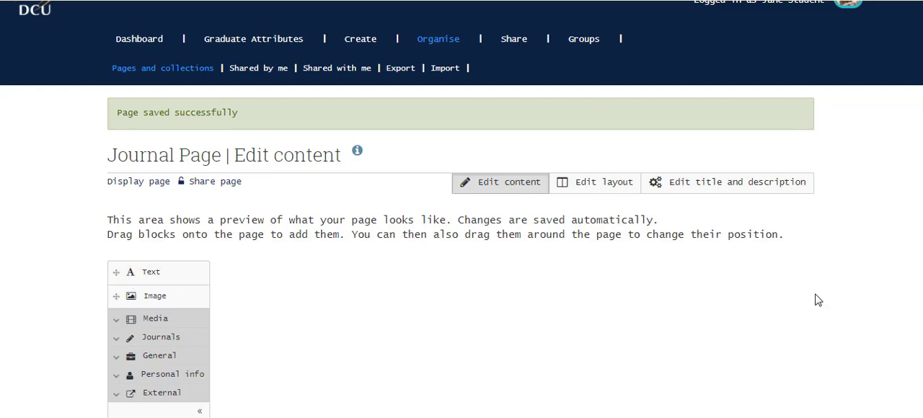
Step: Change the page layout to a single full-width column and save it
click(598, 189)
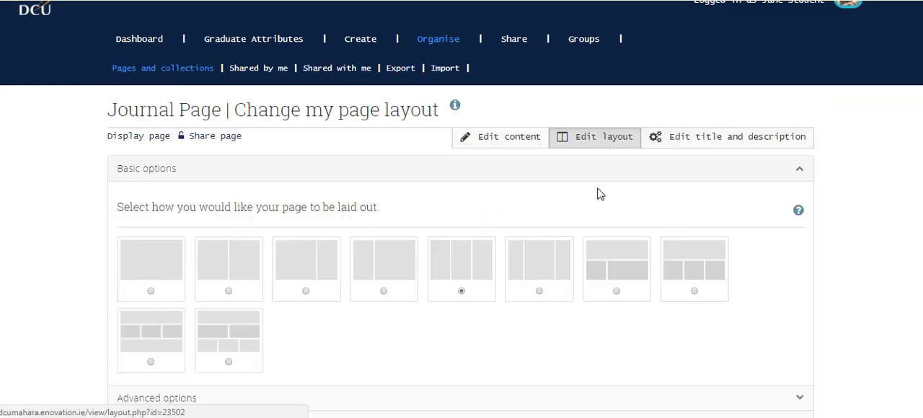
click(162, 271)
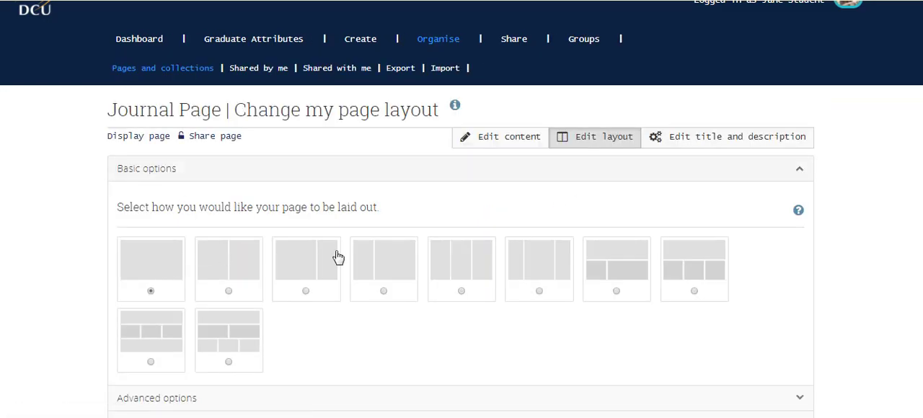
scroll(462, 209, down, 2)
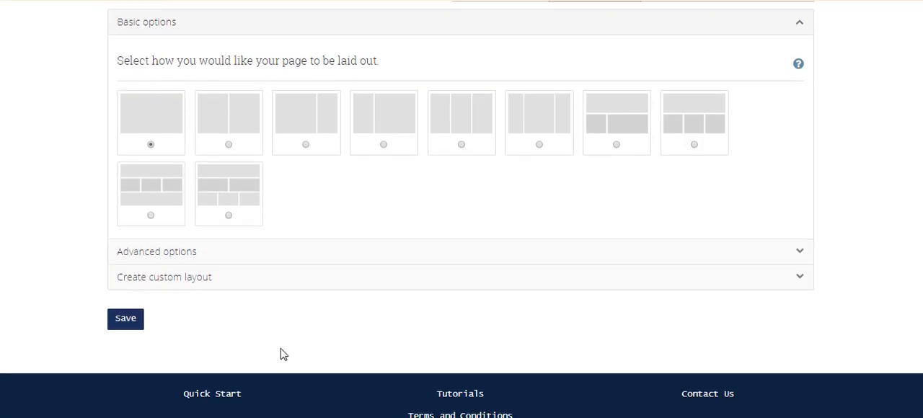
click(140, 326)
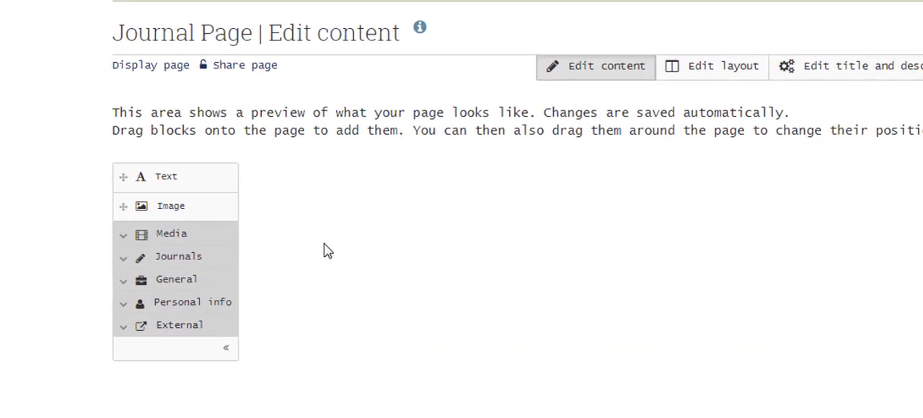
Step: Add a Journal block containing the student's journal to the page, save the block and display the page
click(124, 261)
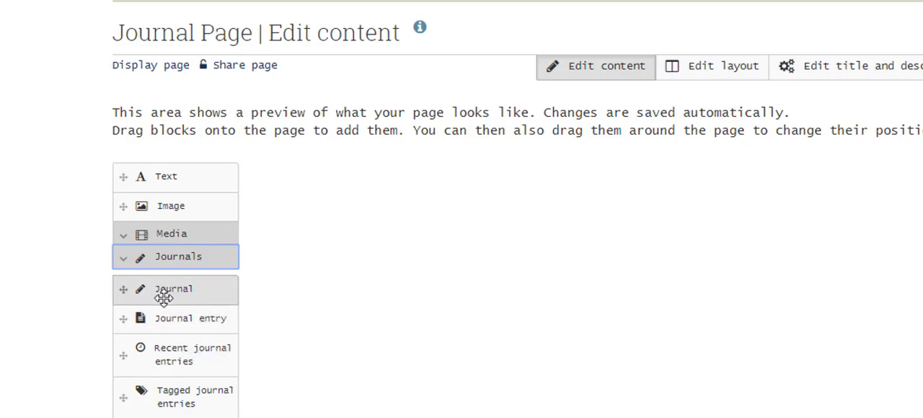
drag(173, 299, 497, 192)
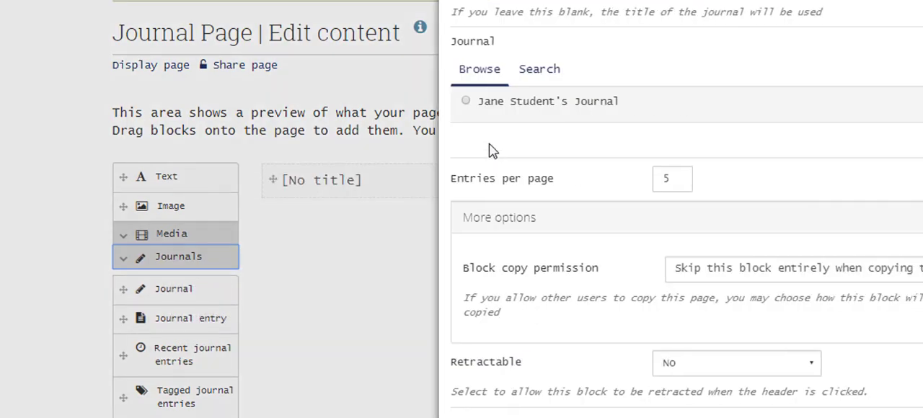
click(466, 101)
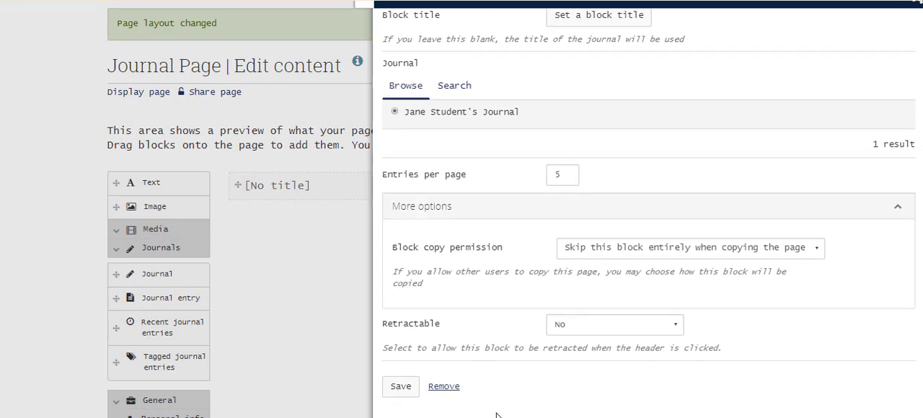
click(401, 388)
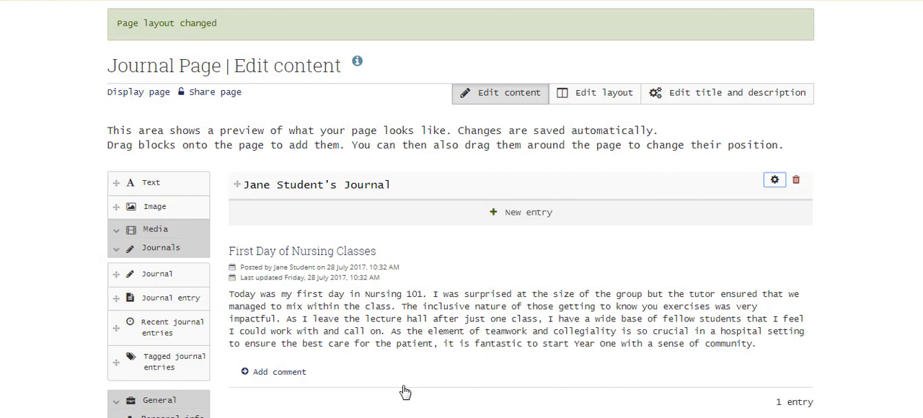
click(146, 100)
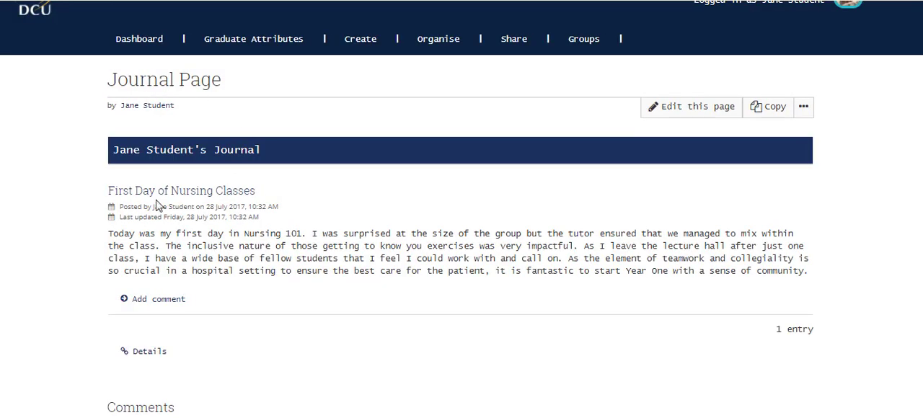